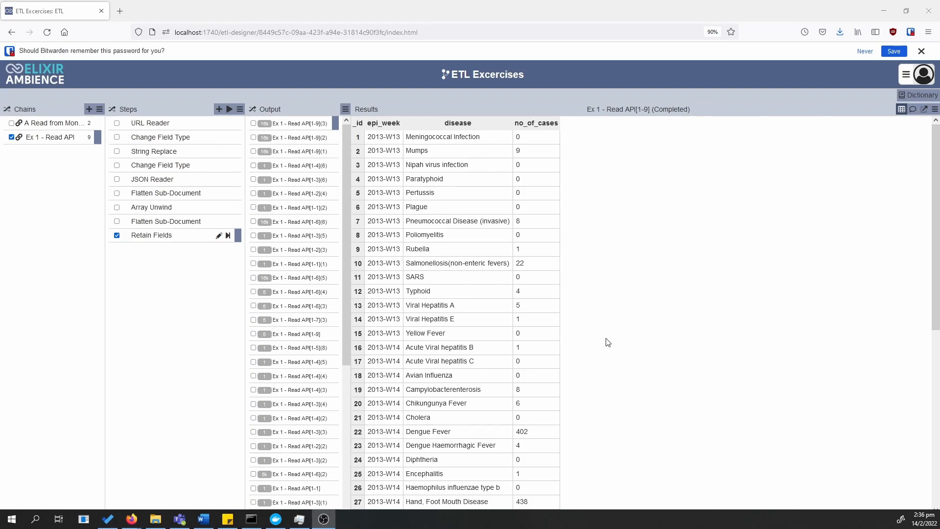
Step: Add a blank chain named Ex 2 - Numbers Binning
click(90, 109)
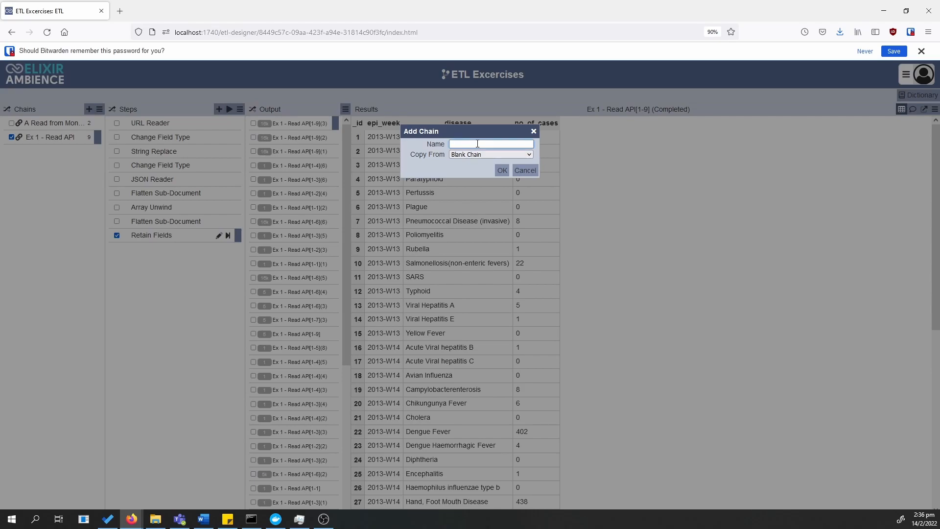
key(ctrl+v)
click(501, 170)
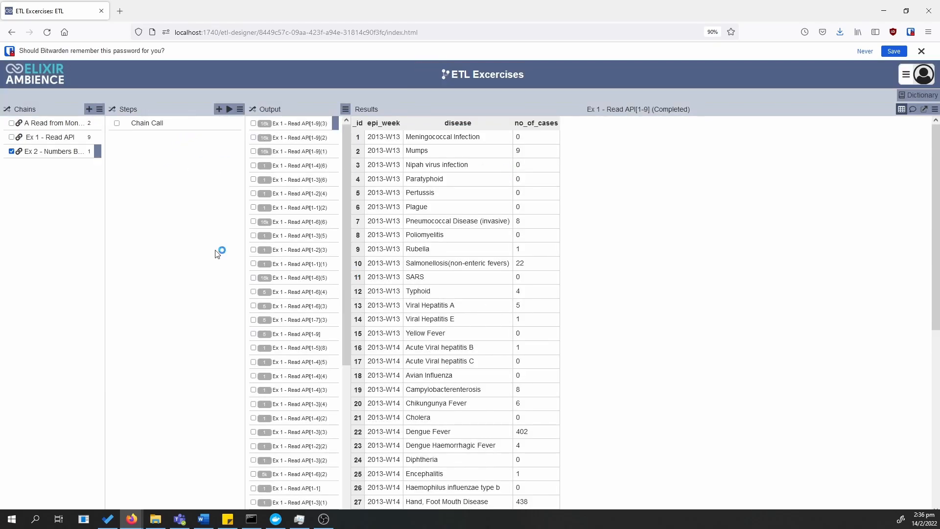
Step: Set the Chain Call step to call the Ex 1 - Read API chain, and run the new chain to that step
click(194, 128)
click(218, 128)
click(218, 124)
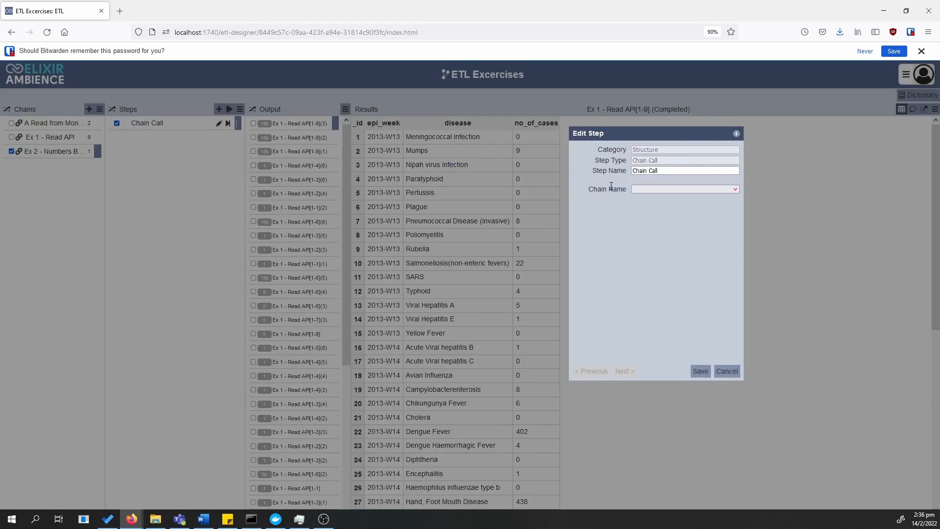
click(662, 194)
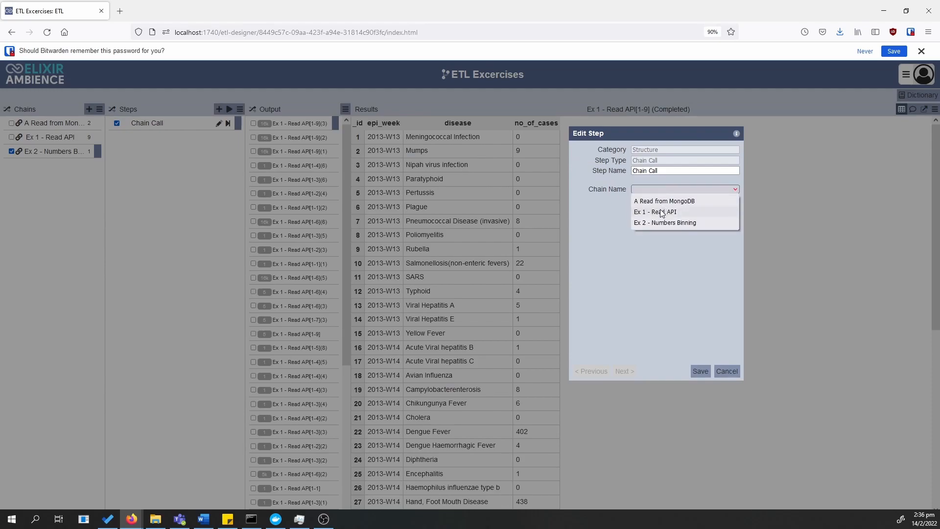
click(661, 212)
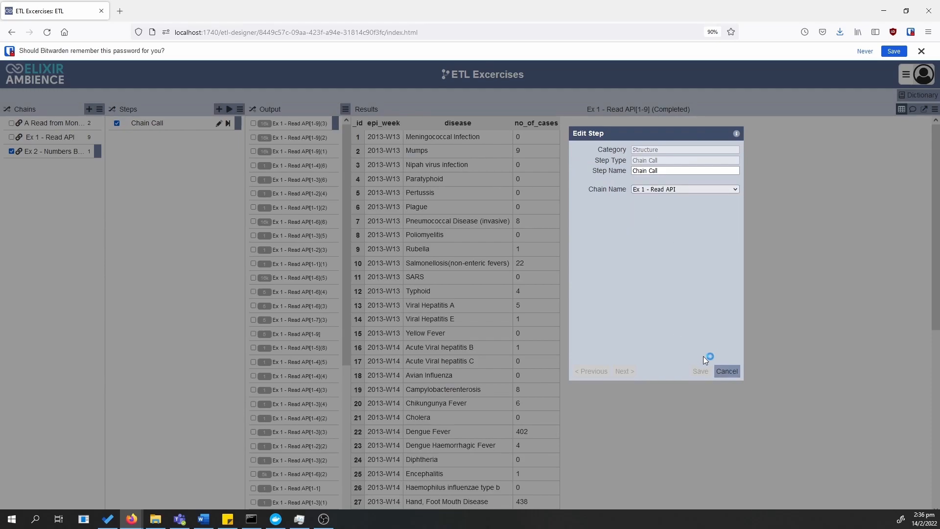
click(726, 374)
click(228, 124)
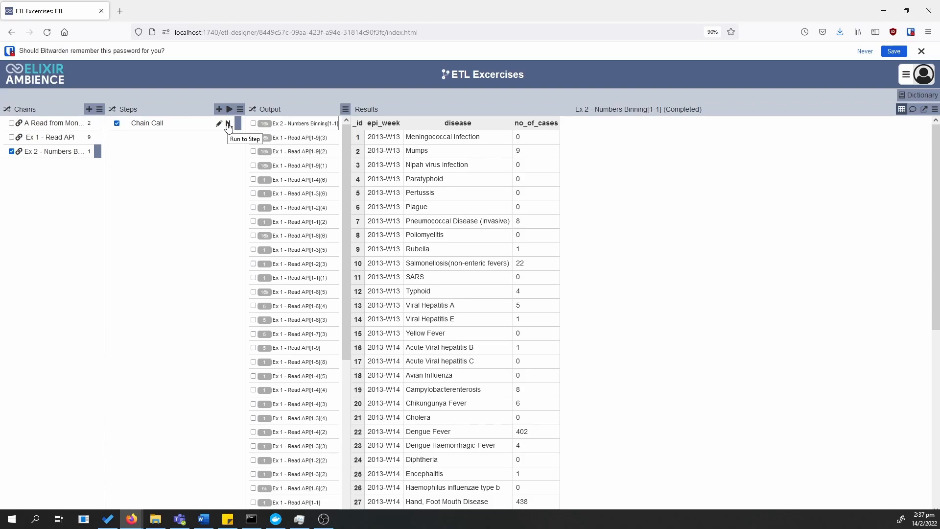
click(219, 124)
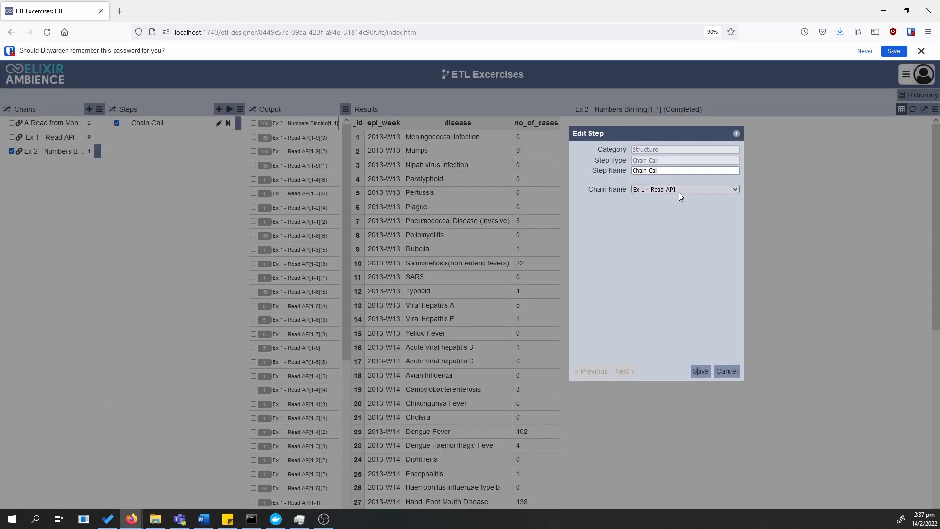
click(724, 371)
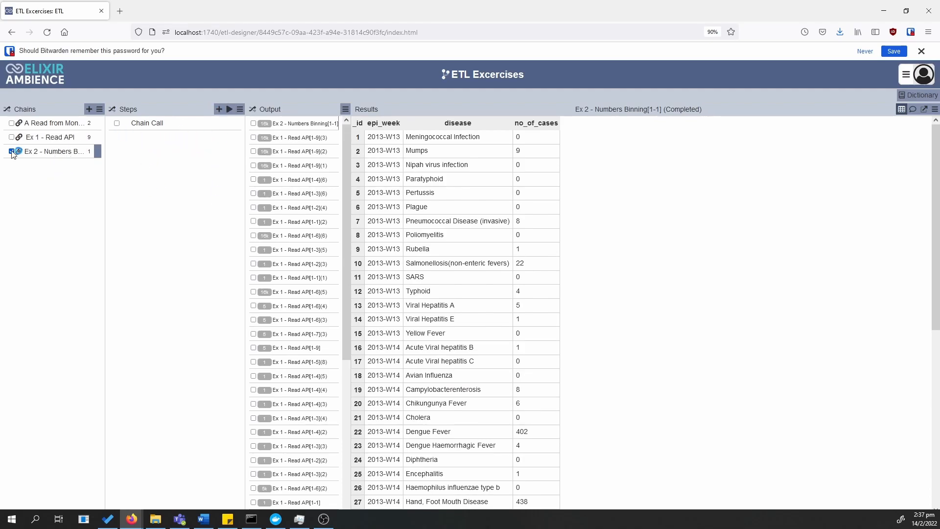
Step: Add a Change Field Type step to the Ex 2 - Numbers Binning chain
click(219, 110)
click(218, 108)
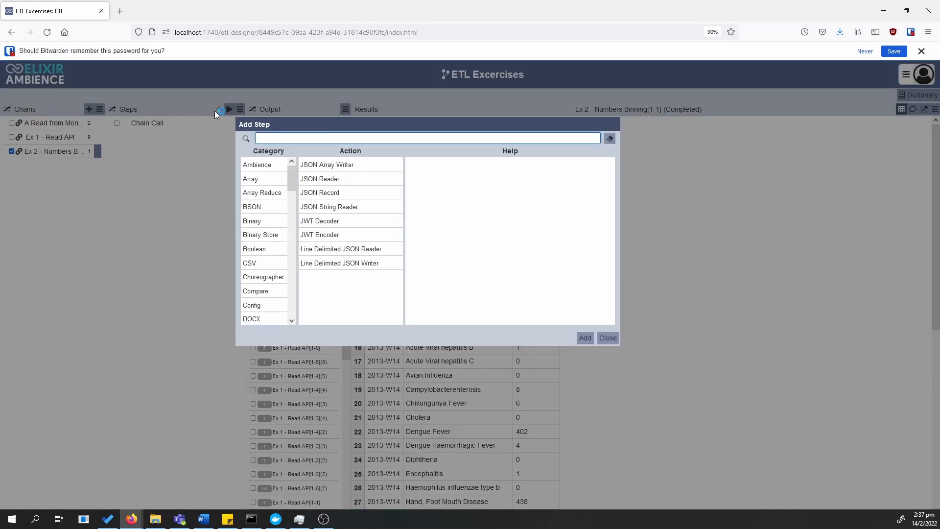
text(change fi)
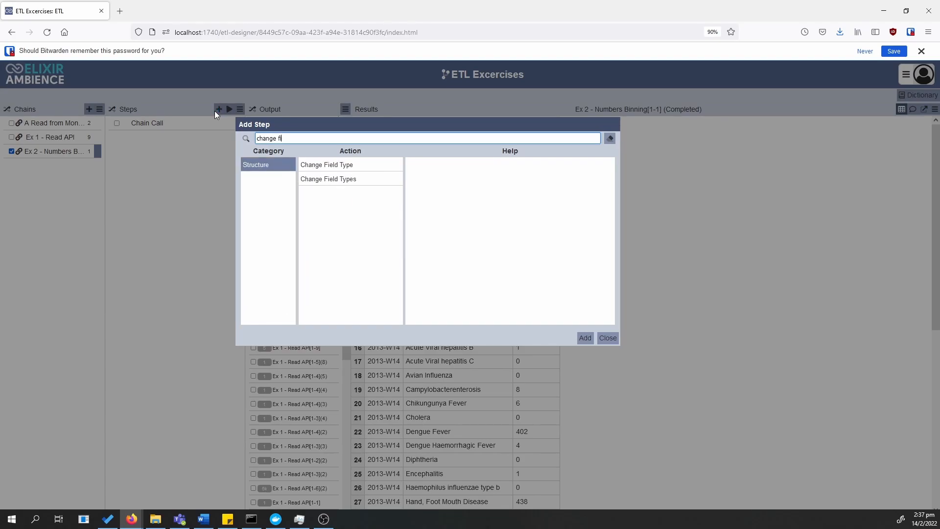
click(351, 167)
click(585, 338)
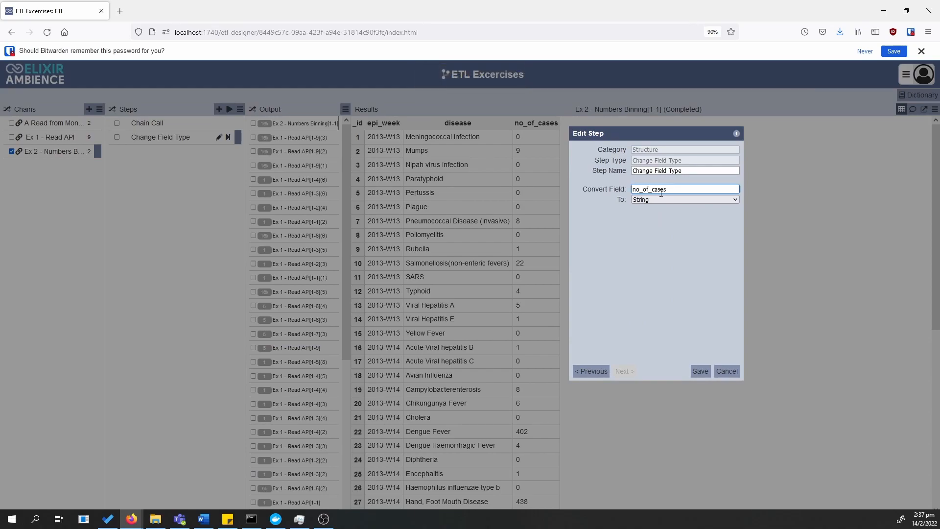
Step: Configure the Change Field Type step to convert no_of_cases to a numeric type, save it and run the chain to it
click(658, 200)
click(650, 211)
click(700, 371)
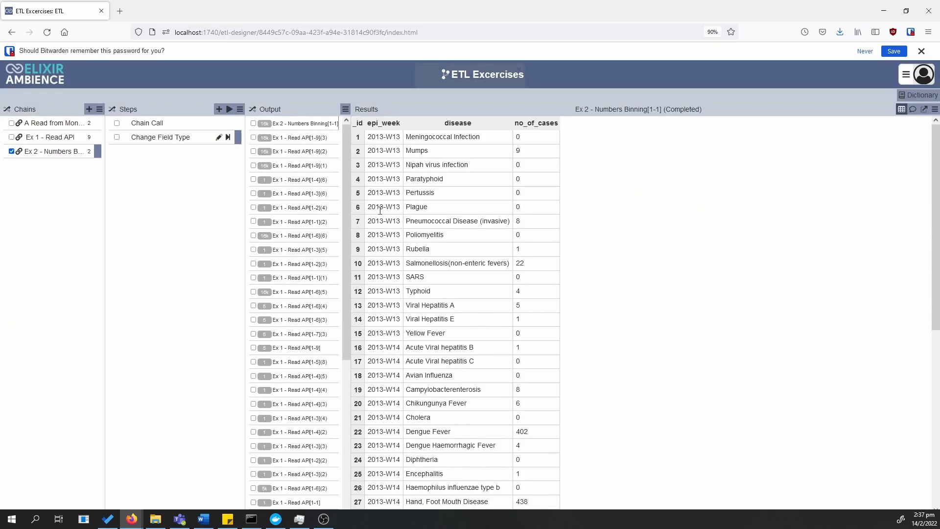
click(228, 137)
drag(522, 154, 524, 194)
click(594, 268)
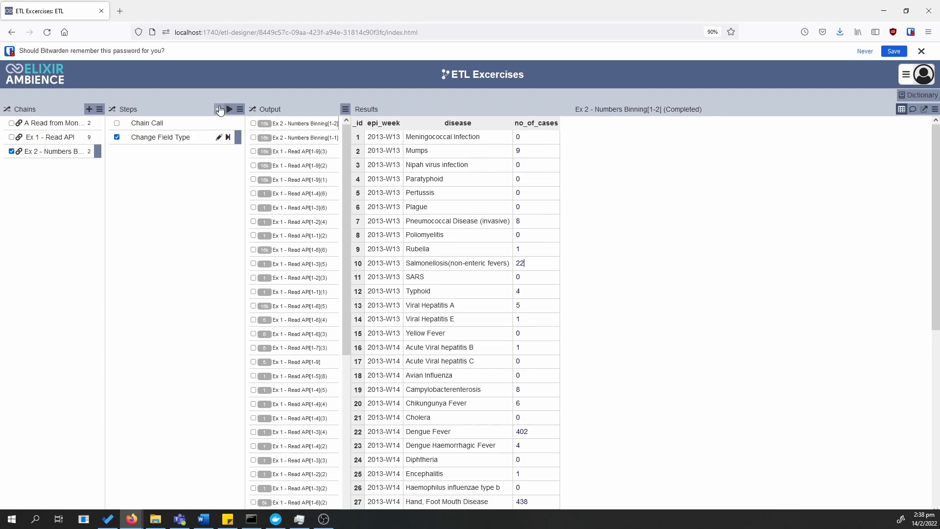
Step: Add a Number Describe step to the chain with no_of_cases as its number field
click(218, 110)
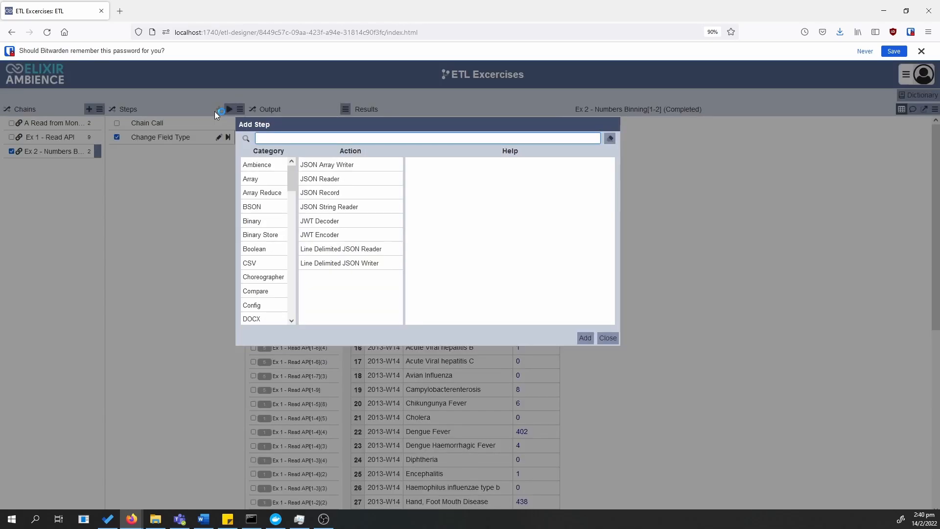
text(number)
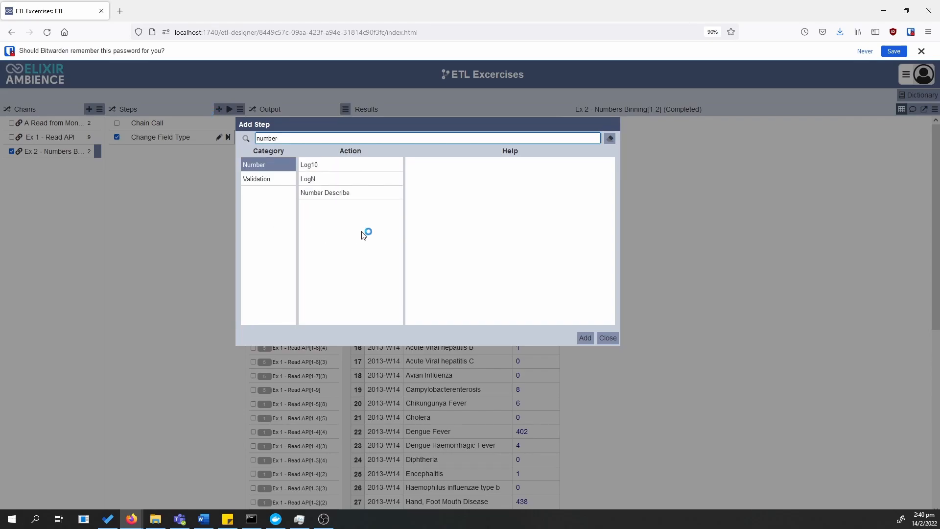
click(366, 192)
click(592, 337)
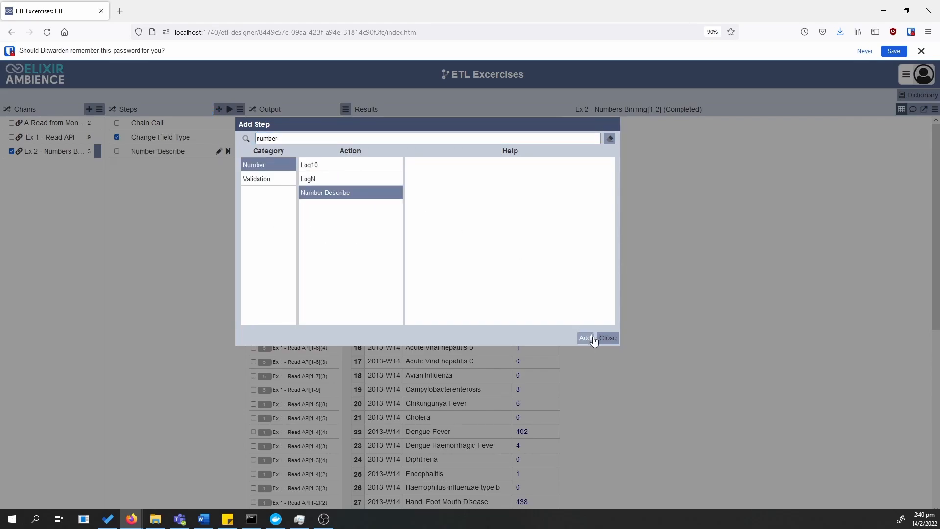
drag(671, 147, 708, 167)
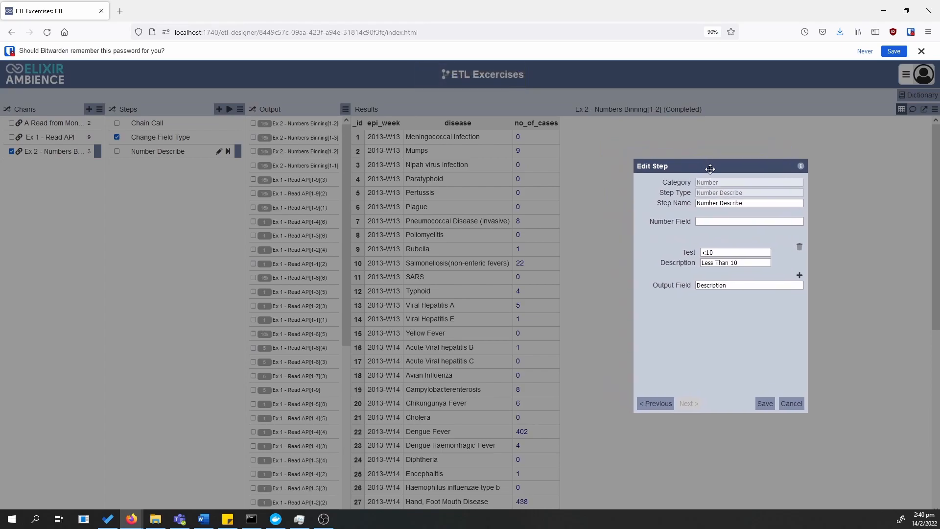
click(716, 221)
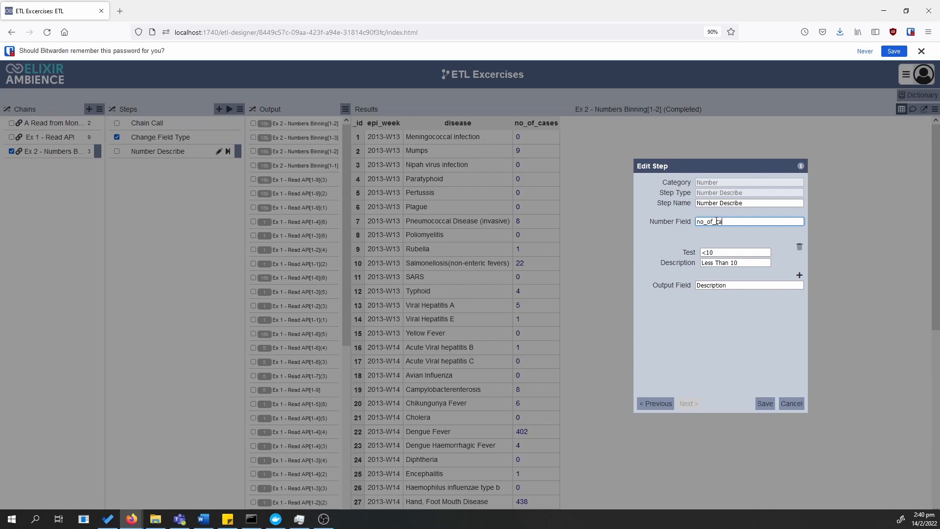
Step: Add a second condition with an empty test and the description Other, and save the Number Describe step
click(753, 263)
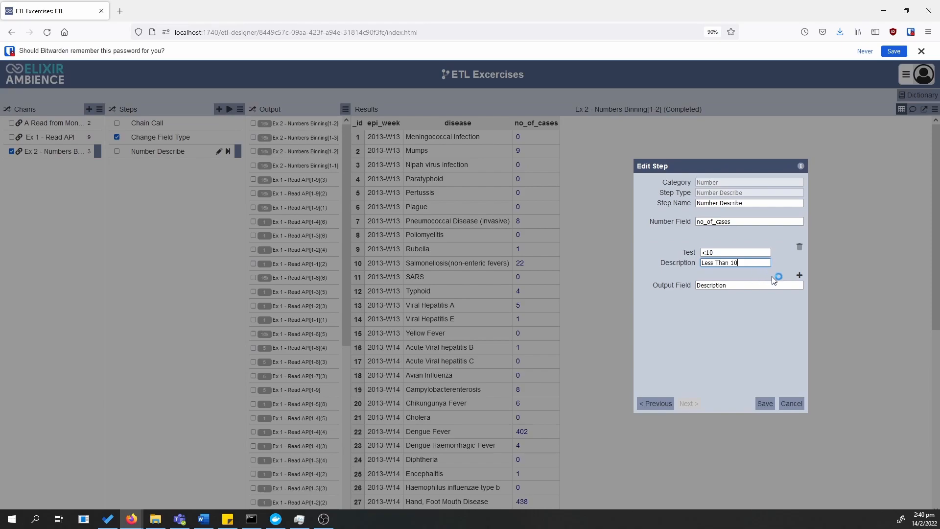
click(803, 274)
click(799, 275)
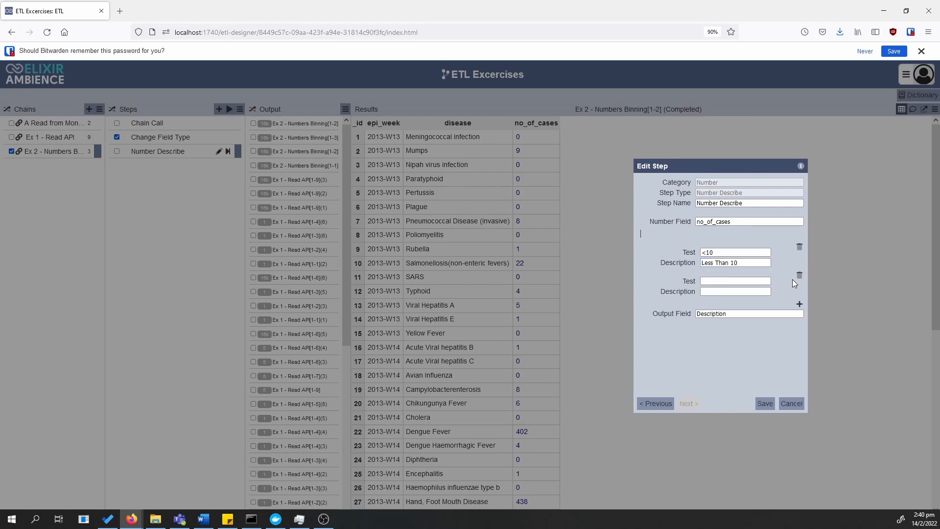
click(730, 252)
key(Tab)
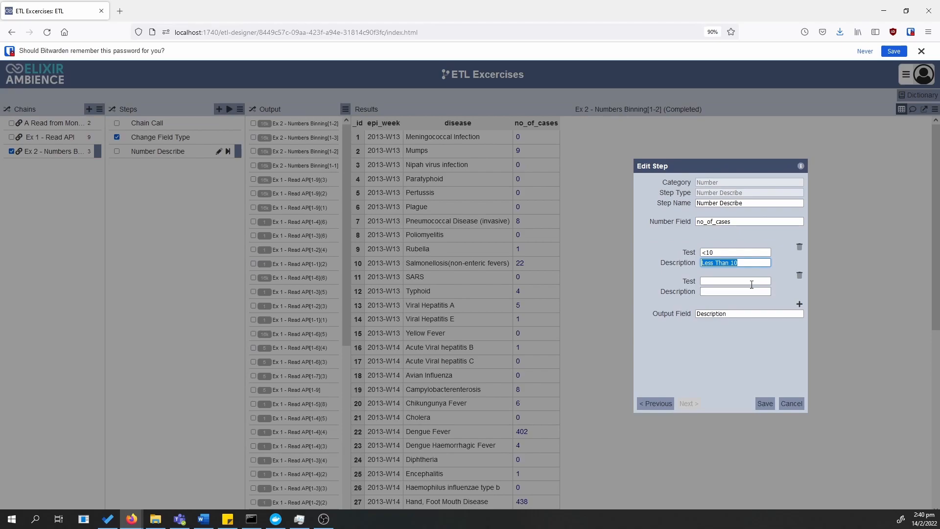
click(750, 280)
click(709, 292)
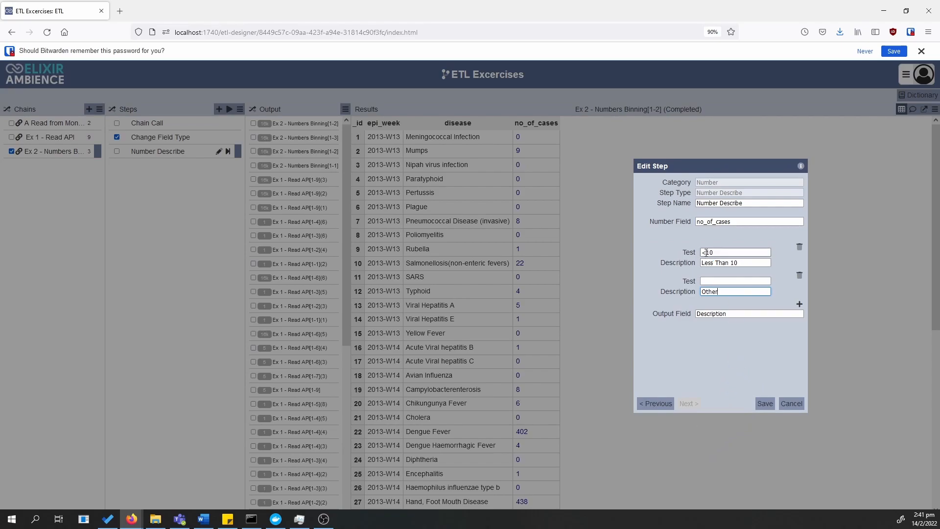
click(766, 410)
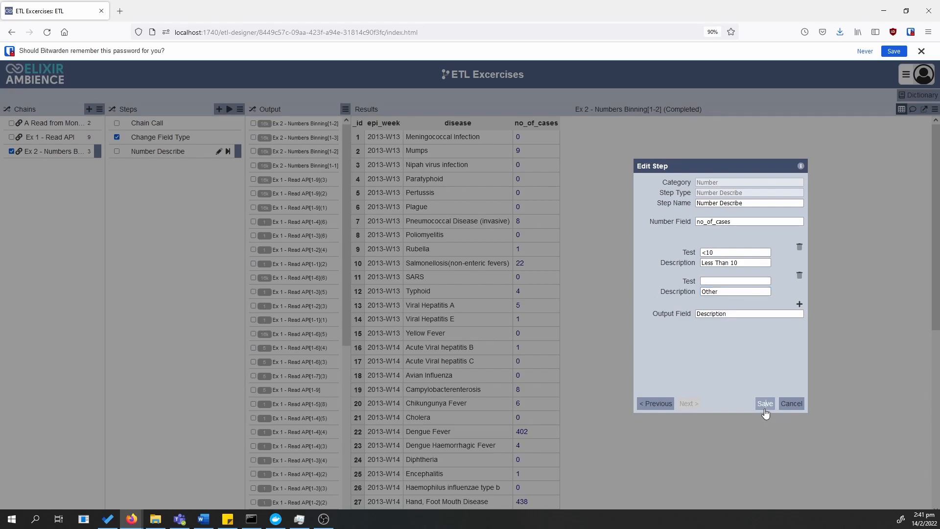
click(765, 404)
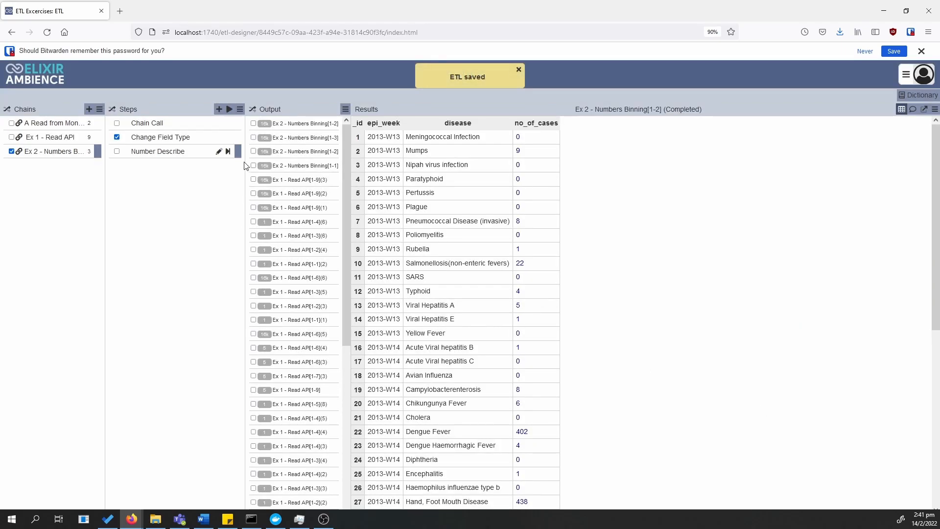
Step: Run the chain to the Number Describe step and check the Description column against the case numbers
click(228, 151)
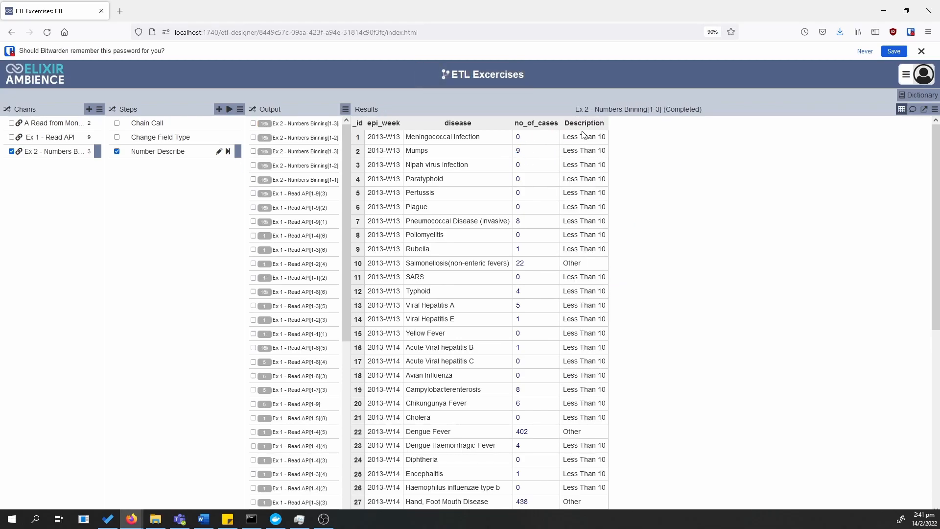
drag(585, 141, 608, 200)
click(609, 198)
scroll(606, 341, down, 2)
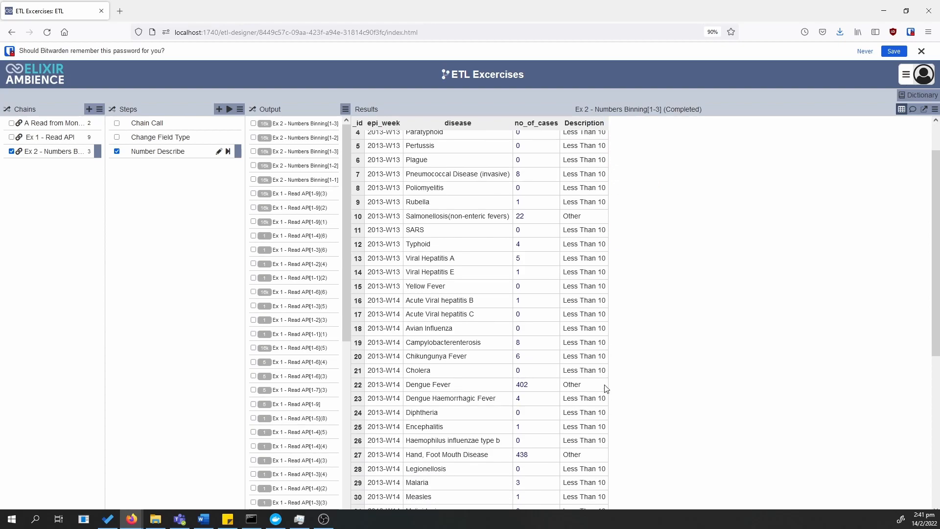
scroll(606, 389, up, 2)
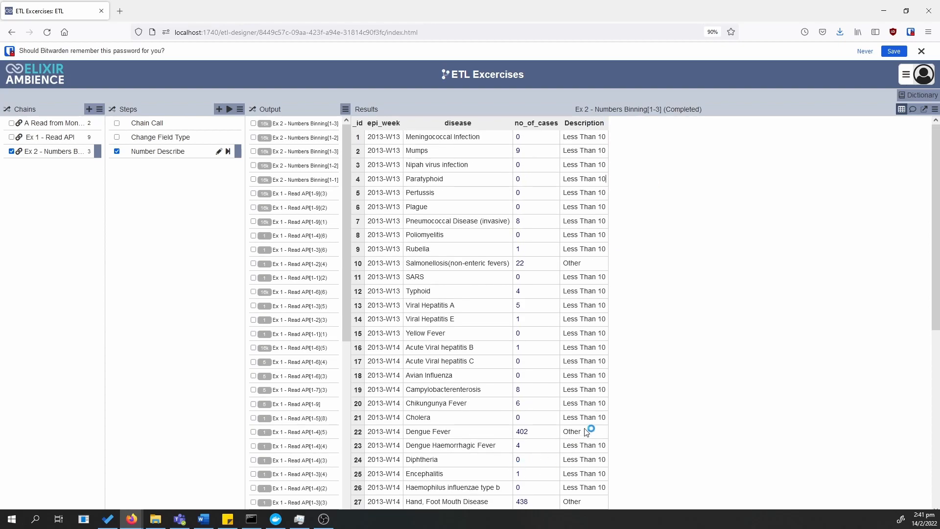
Step: Add a third condition to the Number Describe step and change the first condition to <1, described as No Cases Reported
click(218, 152)
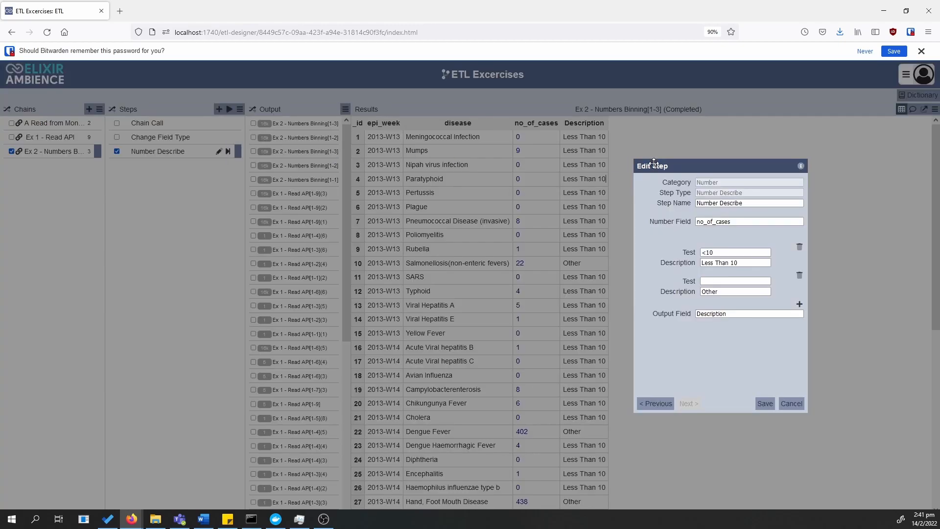
click(799, 303)
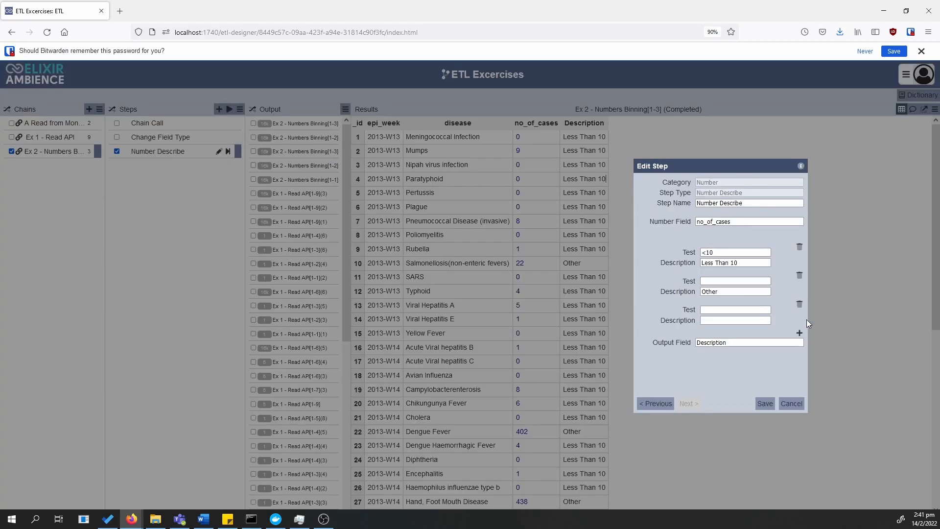
click(706, 280)
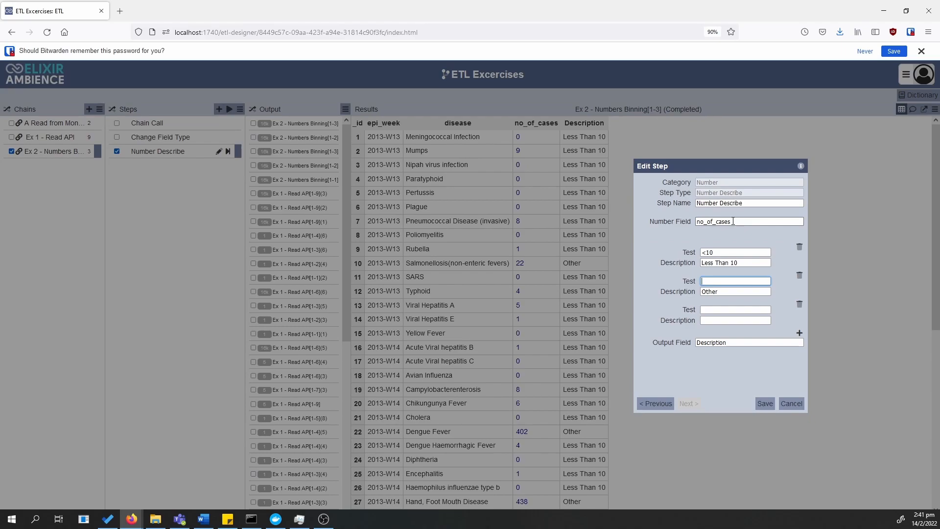
click(732, 252)
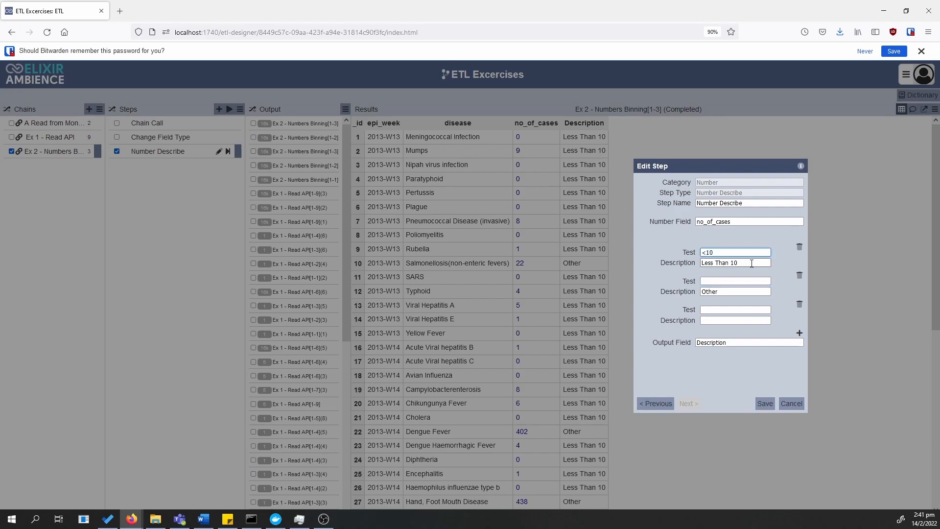
key(BackSpace)
triple_click(750, 263)
text(No Cas)
text(es Reoir)
text(ported)
Step: Set the second condition's test to <20 and its description to 1-20 Cases
click(701, 282)
text(<20)
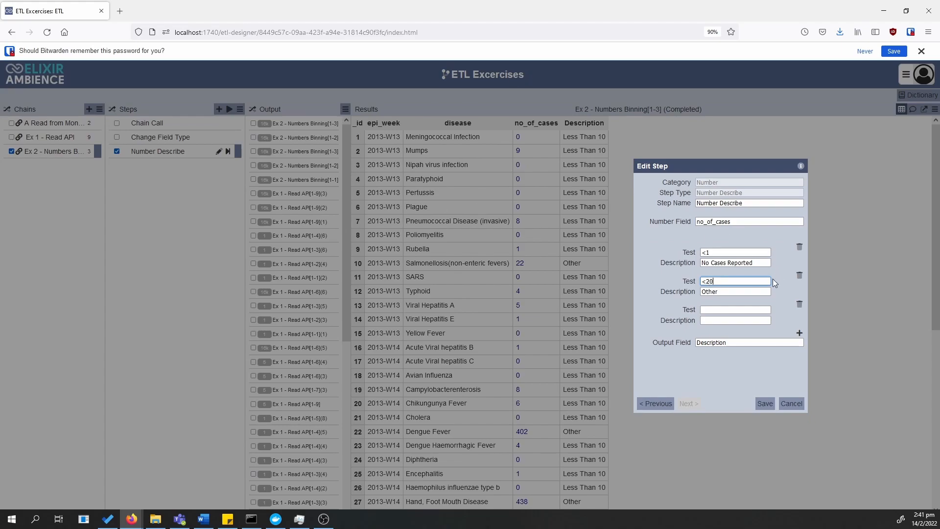
key(Tab)
text(Less than 20 case)
key(BackSpace)
key(BackSpace)
key(BackSpace)
key(BackSpace)
key(BackSpace)
key(BackSpace)
key(BackSpace)
key(BackSpace)
key(BackSpace)
key(BackSpace)
key(BackSpace)
key(BackSpace)
key(BackSpace)
key(BackSpace)
key(BackSpace)
key(BackSpace)
key(BackSpace)
text(1-20 Cases)
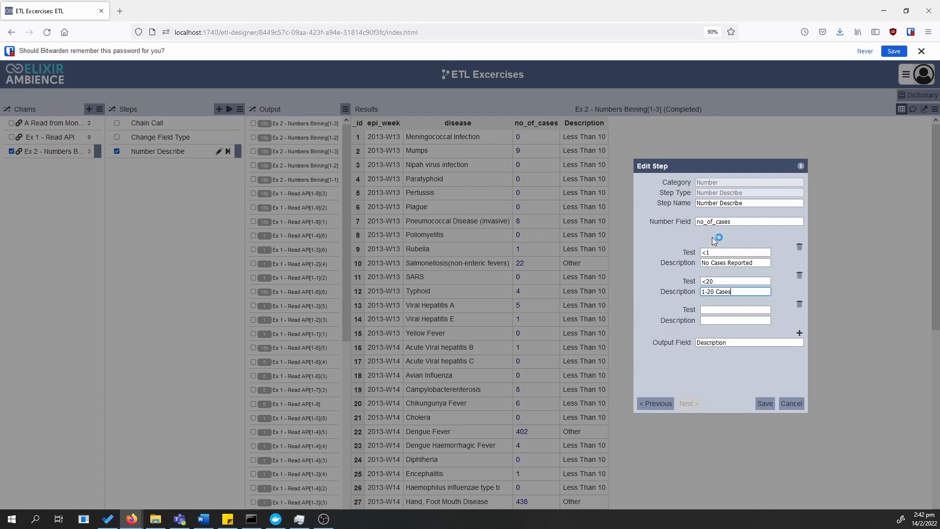
Step: Correct the test of the 1-20 Cases condition to <21
click(713, 253)
drag(711, 253, 700, 252)
click(692, 240)
click(732, 281)
click(725, 272)
drag(715, 281, 687, 280)
click(691, 283)
click(722, 281)
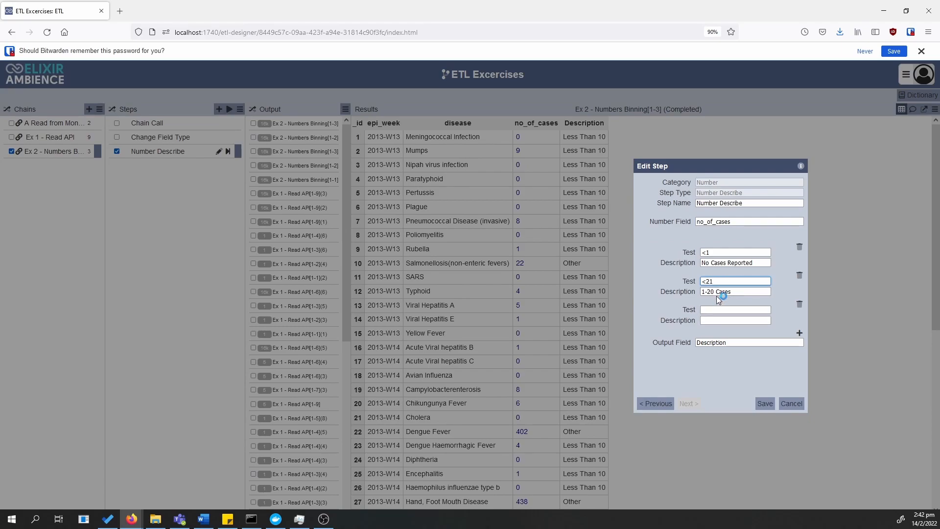
Step: Set the third condition's test to <100 and add a fourth condition with the test >100
click(722, 311)
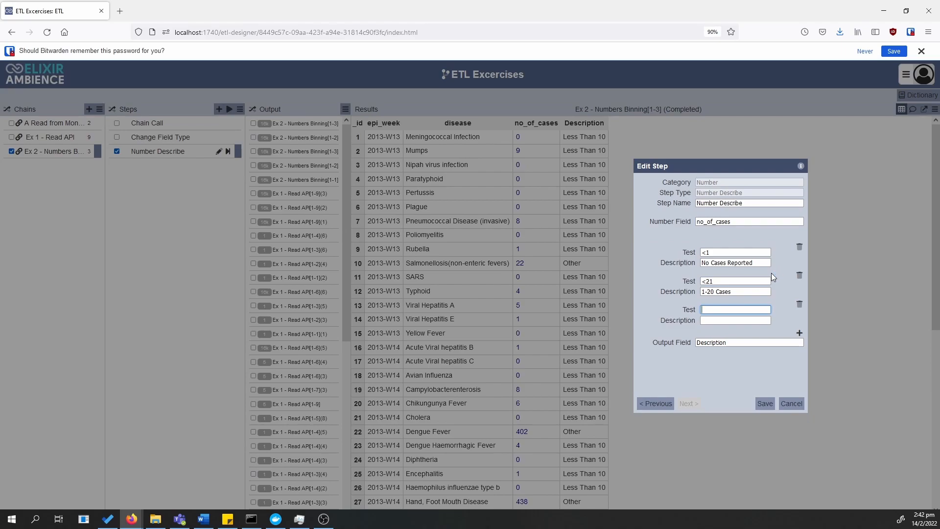
text(<100)
click(797, 333)
click(727, 338)
text(>100)
Step: Correct the third condition's test to <=100
click(721, 309)
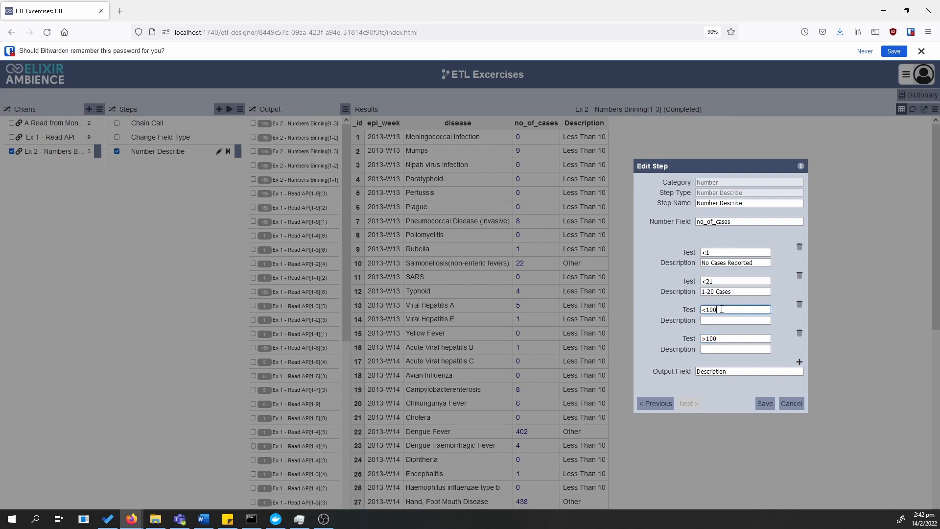
key(Left)
key(Left)
key(Left)
text(=)
Step: Describe the third condition as 21-100 and the fourth condition as >100
click(723, 320)
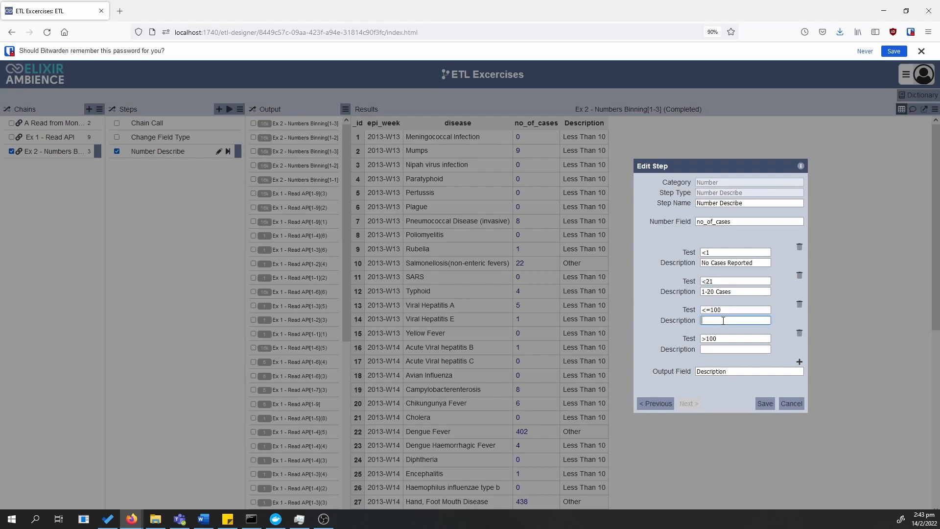
text(21-100)
key(Tab)
key(Tab)
text(>100)
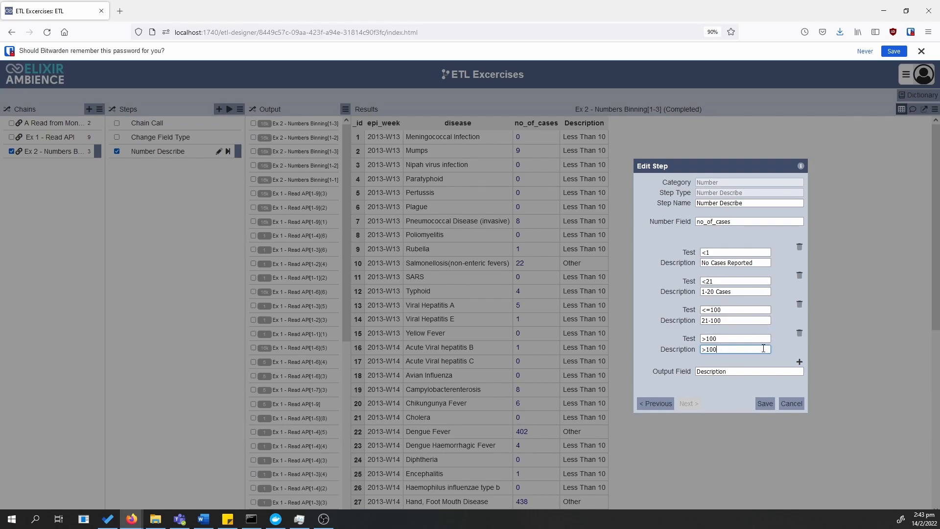
Step: Add a fifth condition with an empty test and the description No match, and save the Number Describe step
click(798, 363)
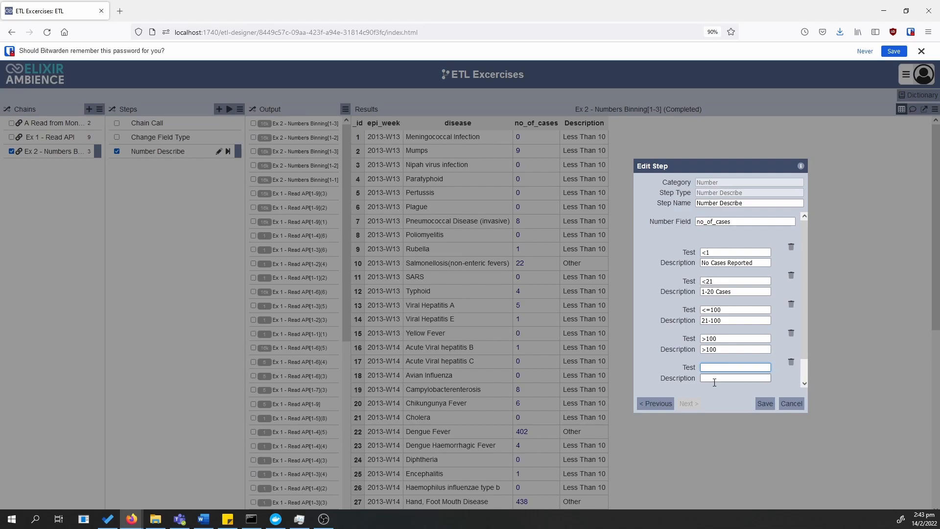
click(714, 379)
text(No match)
drag(734, 380, 718, 377)
click(765, 403)
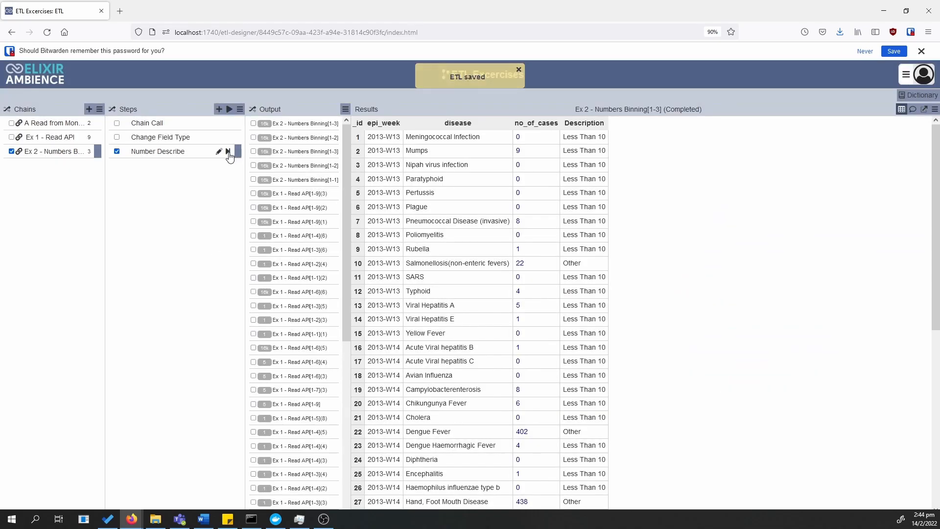
Step: Run the chain to the Number Describe step and review the range descriptions against the case numbers
click(228, 151)
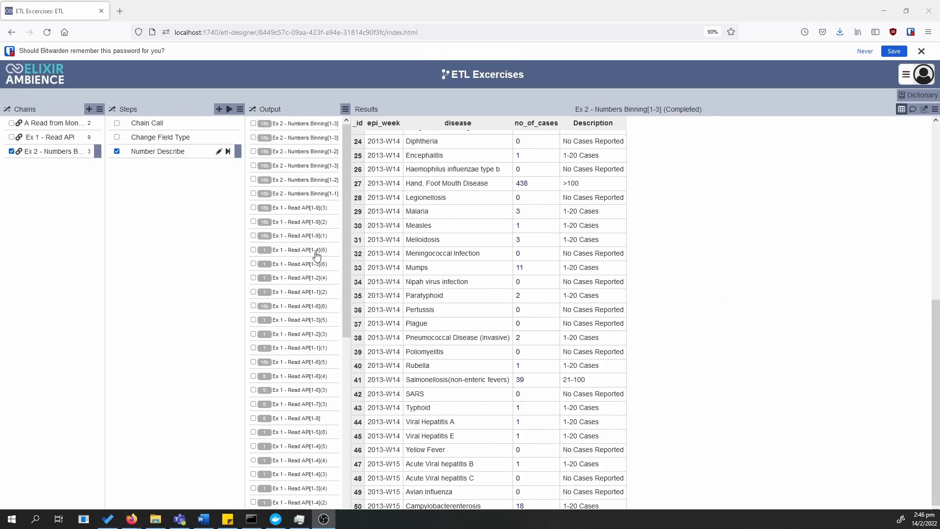
scroll(545, 256, up, 10)
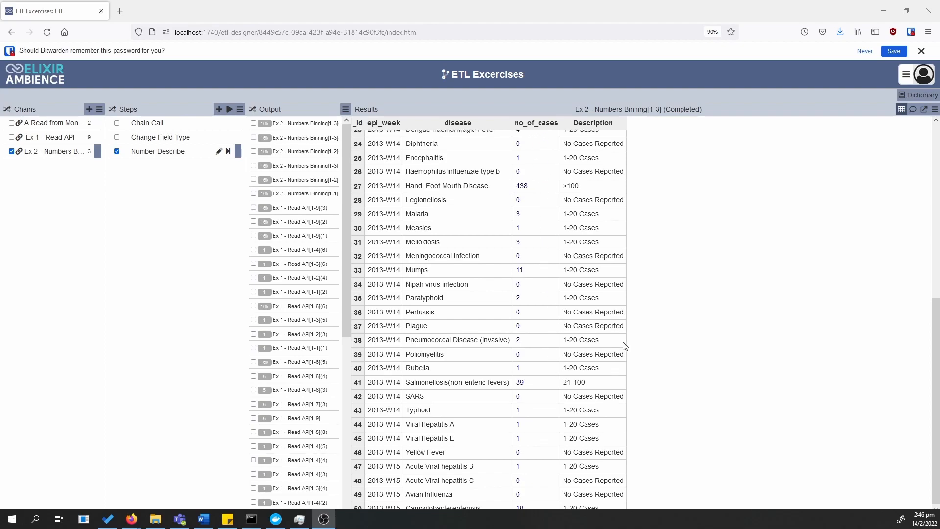